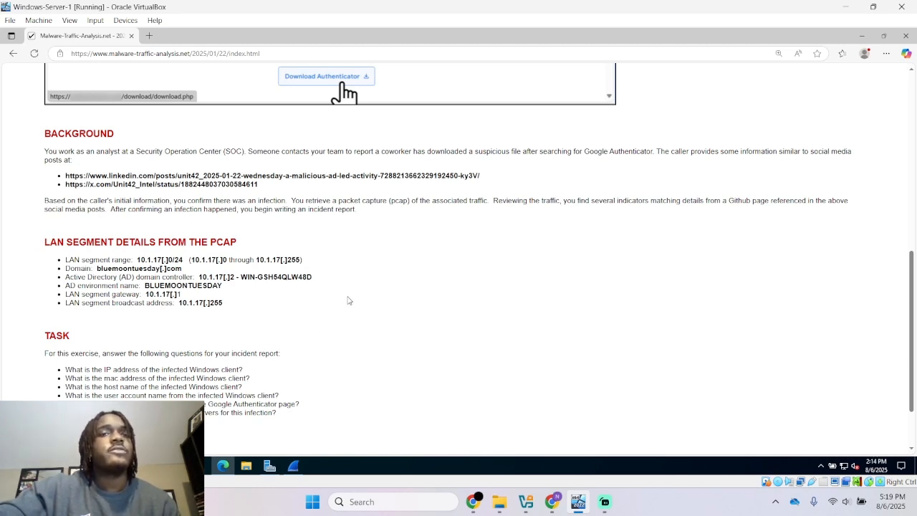
- Switch to Wireshark and filter packets by ip.src>= 10.0.0.0 && ip.src<= 10.255.255.255 && frame contains "google" || frame contains "auth"
{"action": "left_click", "coordinate": [295, 467]}
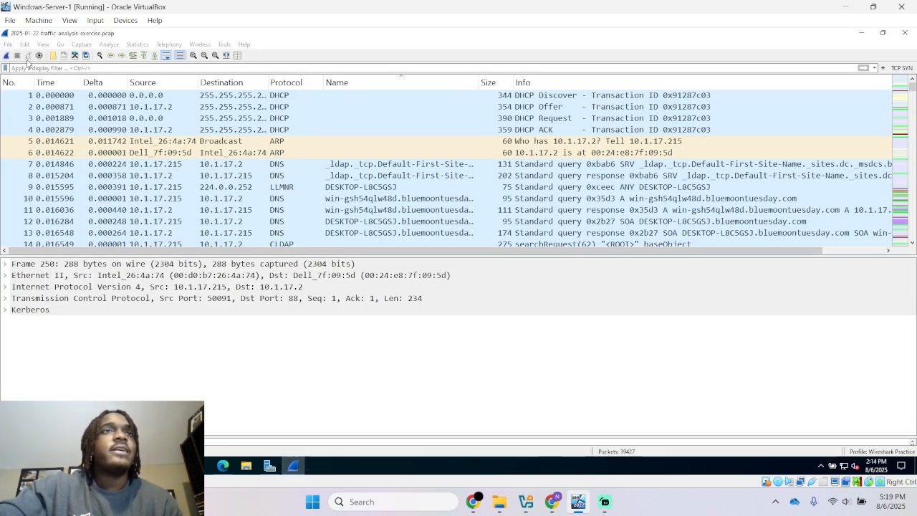
{"action": "left_click", "coordinate": [60, 68]}
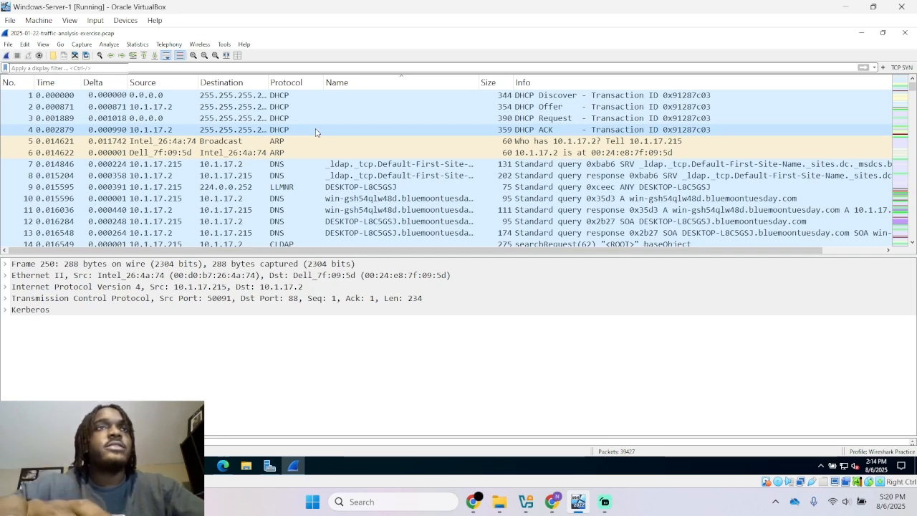
{"action": "type", "text": "i"}
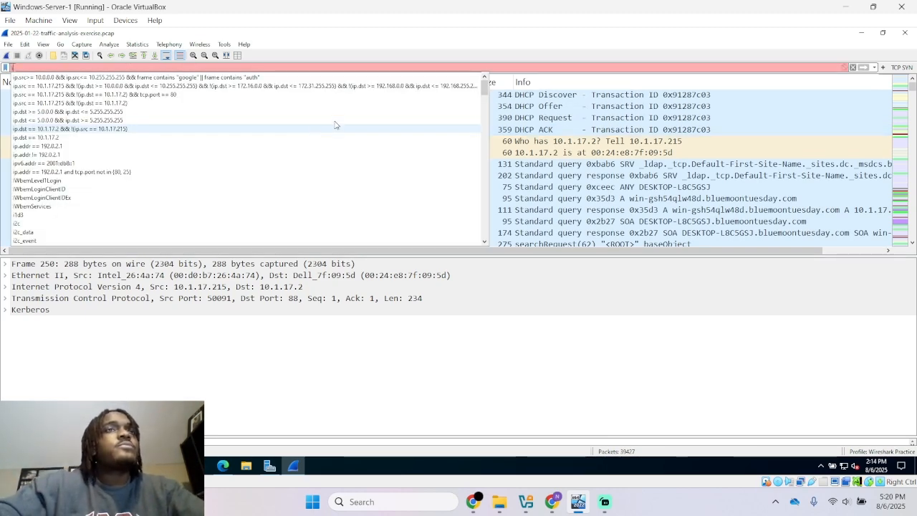
{"action": "left_click", "coordinate": [213, 80]}
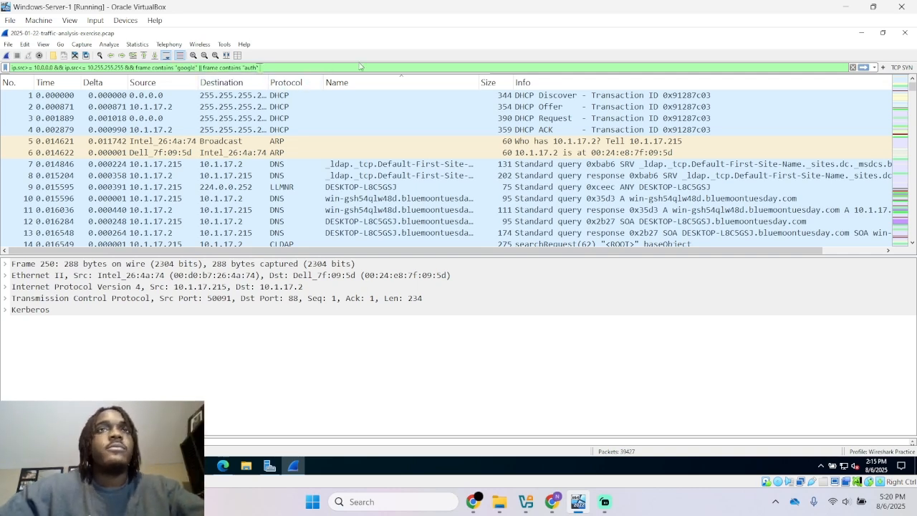
{"action": "key", "text": "Return"}
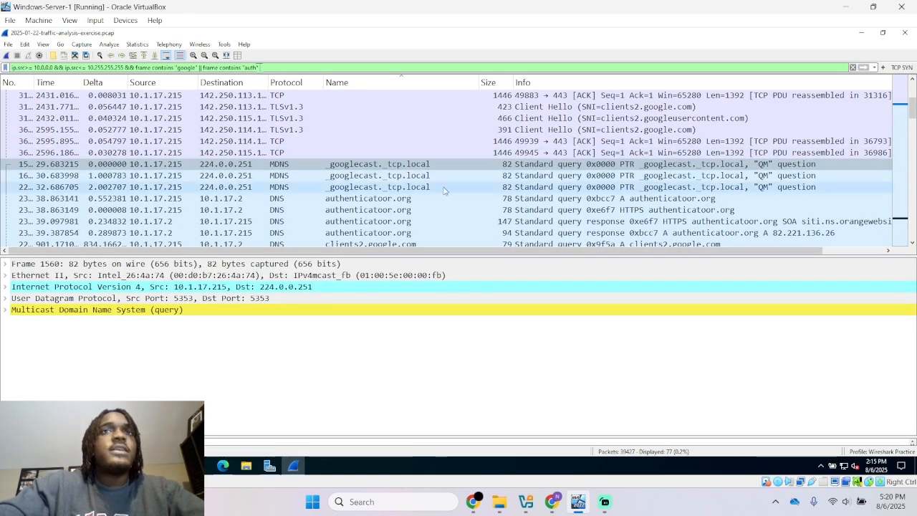
- Examine the filtered packets for suspicious authenticator domains and select the first DNS query for authenticatoor.org from 10.1.17.215
{"action": "scroll", "coordinate": [444, 161], "scroll_direction": "down", "scroll_amount": 1}
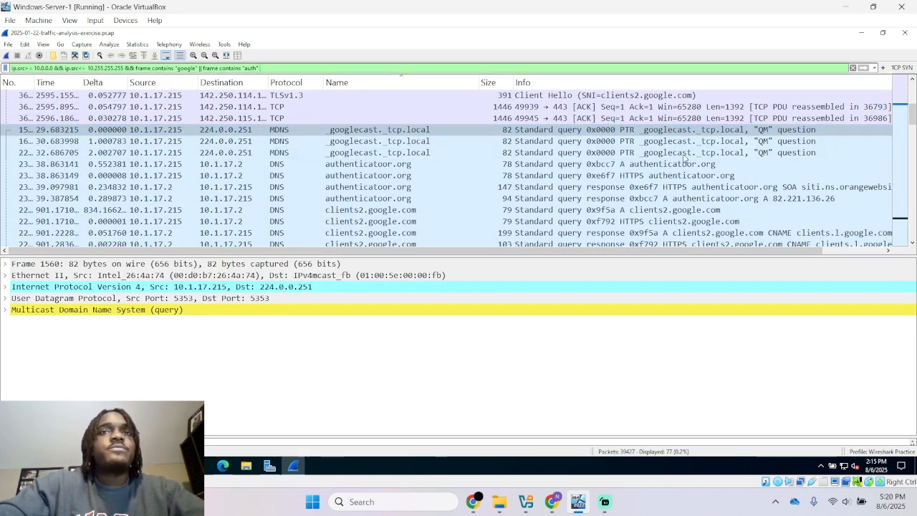
{"action": "scroll", "coordinate": [349, 173], "scroll_direction": "down", "scroll_amount": 7}
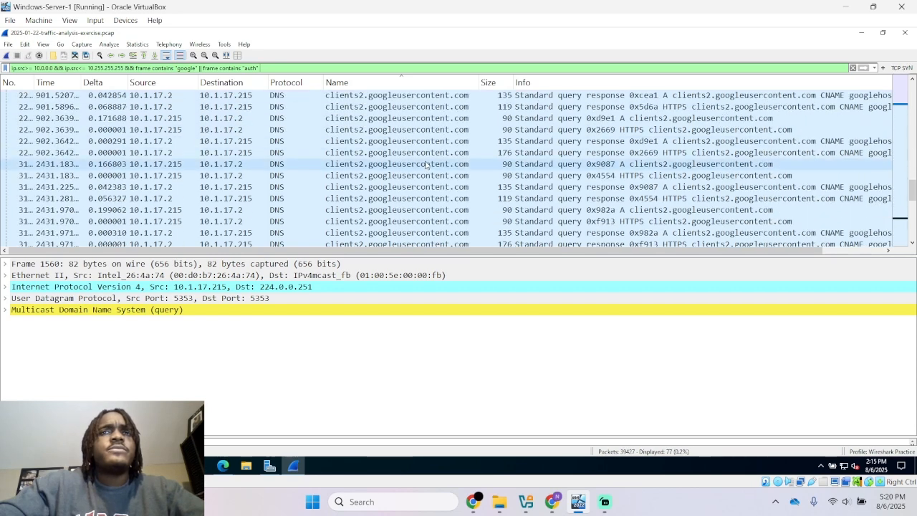
{"action": "scroll", "coordinate": [432, 204], "scroll_direction": "down", "scroll_amount": 4}
{"action": "scroll", "coordinate": [432, 204], "scroll_direction": "up", "scroll_amount": 8}
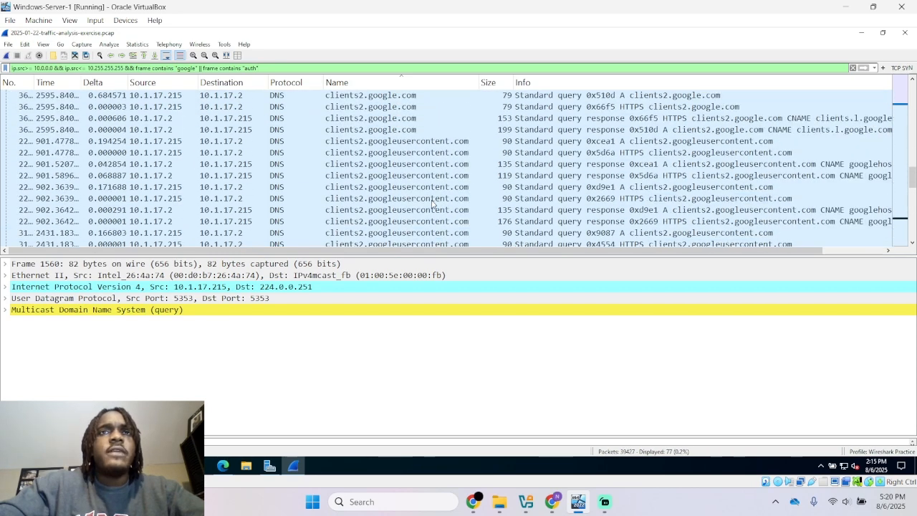
{"action": "scroll", "coordinate": [432, 205], "scroll_direction": "up", "scroll_amount": 9}
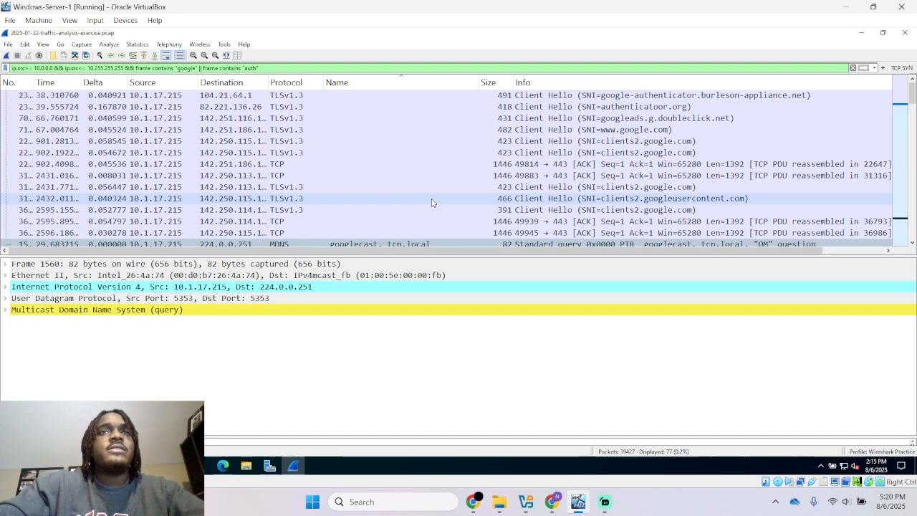
{"action": "scroll", "coordinate": [423, 186], "scroll_direction": "down", "scroll_amount": 1}
{"action": "scroll", "coordinate": [413, 166], "scroll_direction": "down", "scroll_amount": 3}
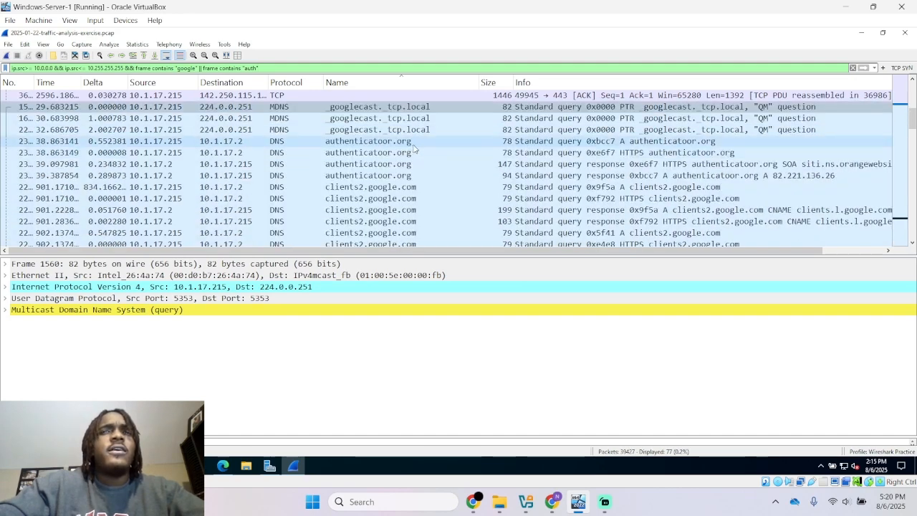
{"action": "scroll", "coordinate": [423, 179], "scroll_direction": "up", "scroll_amount": 1}
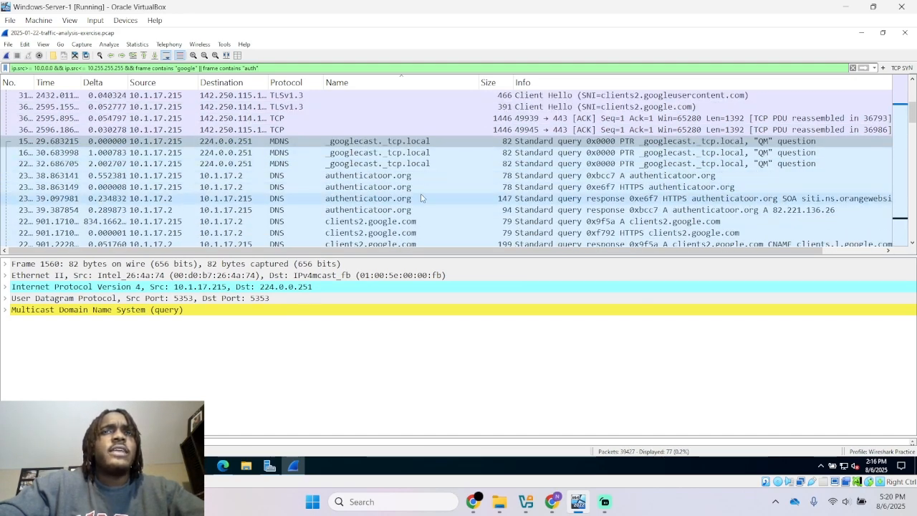
{"action": "scroll", "coordinate": [422, 185], "scroll_direction": "down", "scroll_amount": 15}
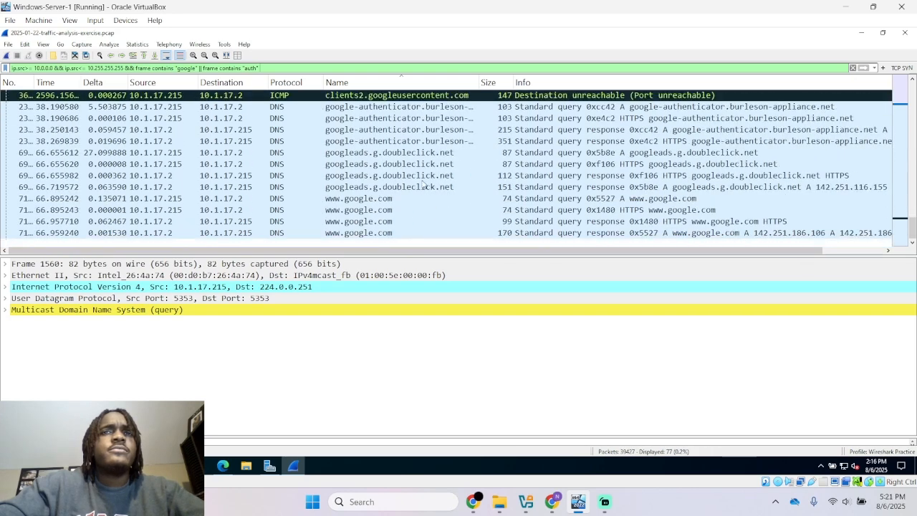
{"action": "scroll", "coordinate": [423, 185], "scroll_direction": "up", "scroll_amount": 15}
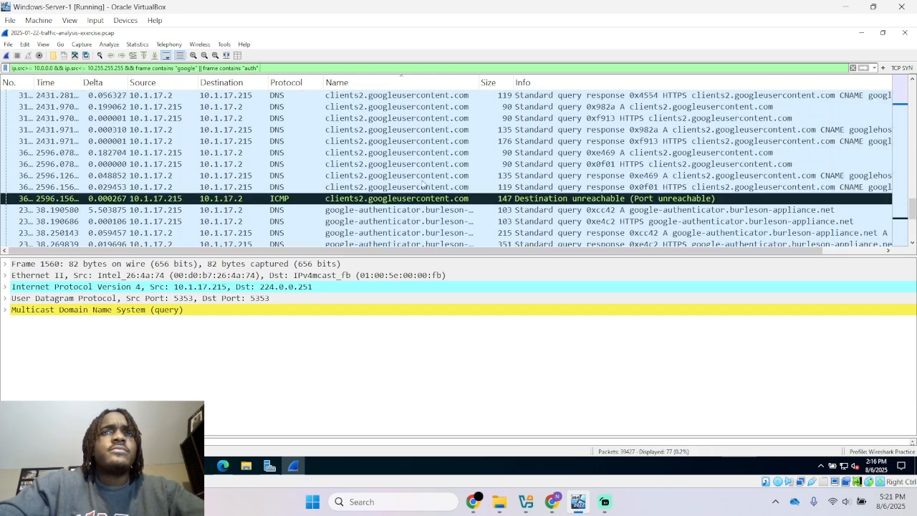
{"action": "scroll", "coordinate": [425, 185], "scroll_direction": "up", "scroll_amount": 3}
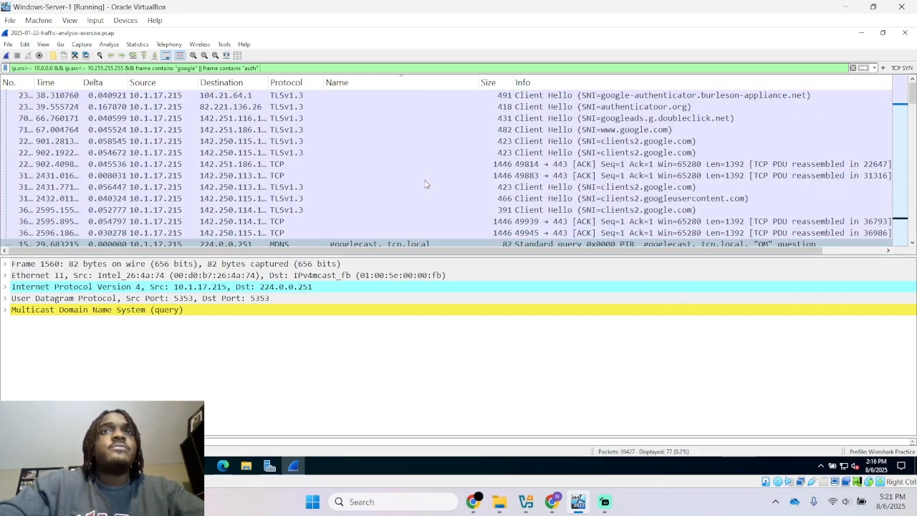
{"action": "scroll", "coordinate": [416, 182], "scroll_direction": "down", "scroll_amount": 4}
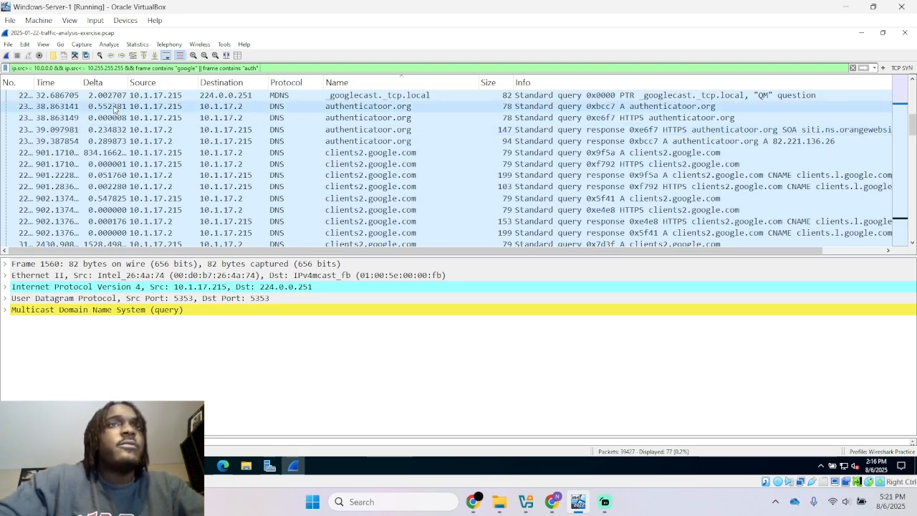
{"action": "left_click", "coordinate": [154, 108]}
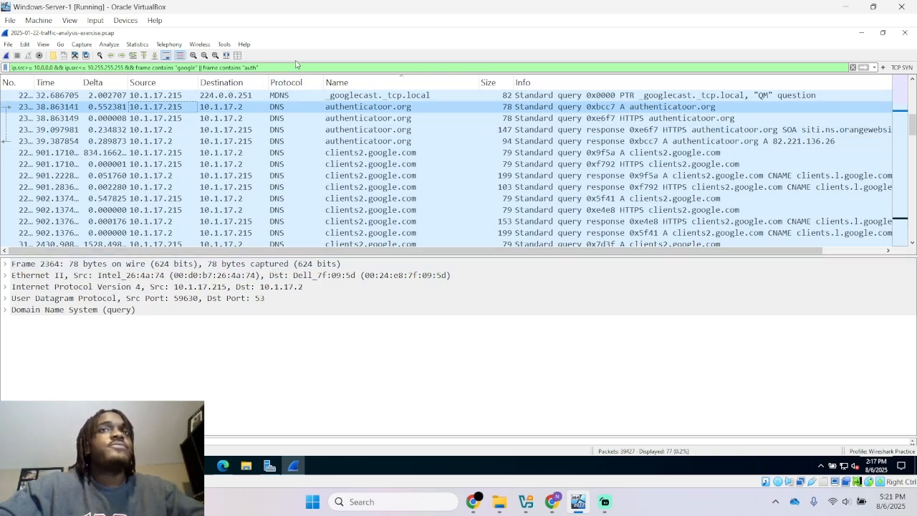
- Replace the display filter with kerberos and apply it
{"action": "left_click_drag", "start_coordinate": [295, 67], "coordinate": [10, 69]}
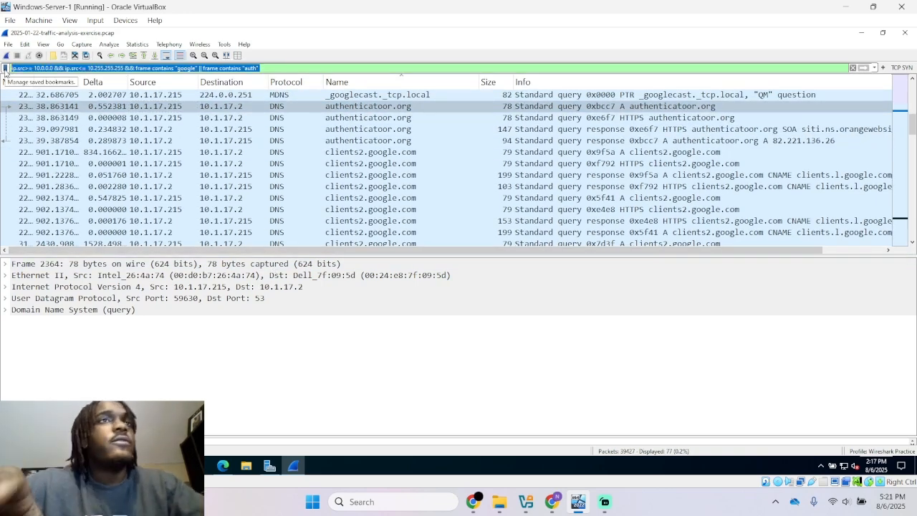
{"action": "key", "text": "BackSpace"}
{"action": "type", "text": "kerberos"}
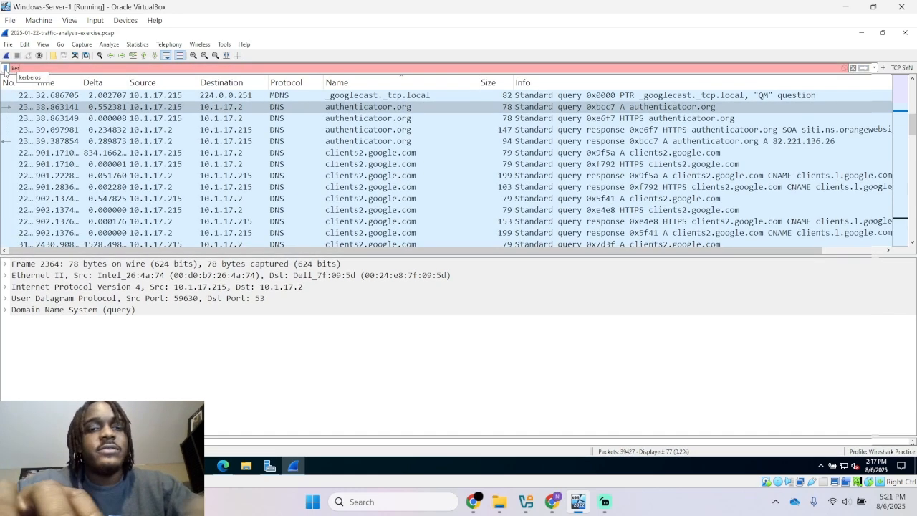
{"action": "key", "text": "Return"}
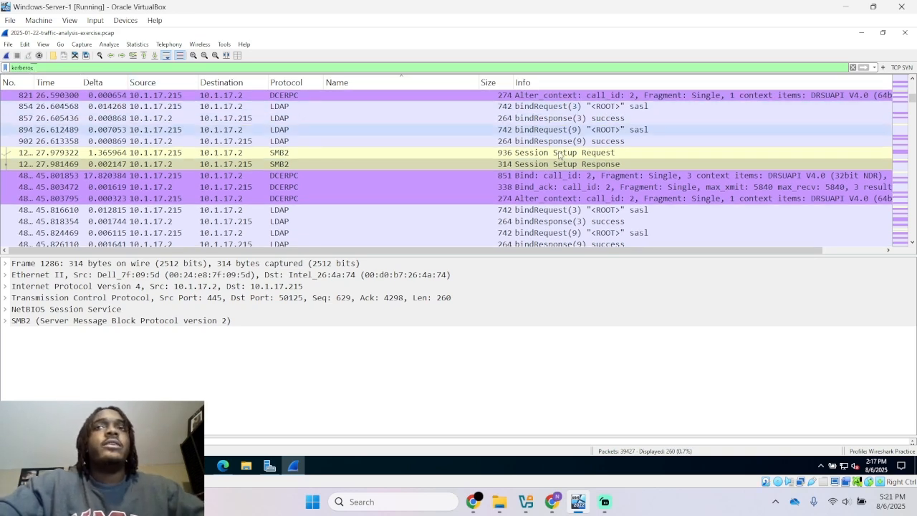
- Inspect the Kerberos details of the first AS-REQ packet from 10.1.17.215 for the client's user account name in CNameString
{"action": "scroll", "coordinate": [549, 163], "scroll_direction": "up", "scroll_amount": 5}
{"action": "scroll", "coordinate": [549, 164], "scroll_direction": "up", "scroll_amount": 2}
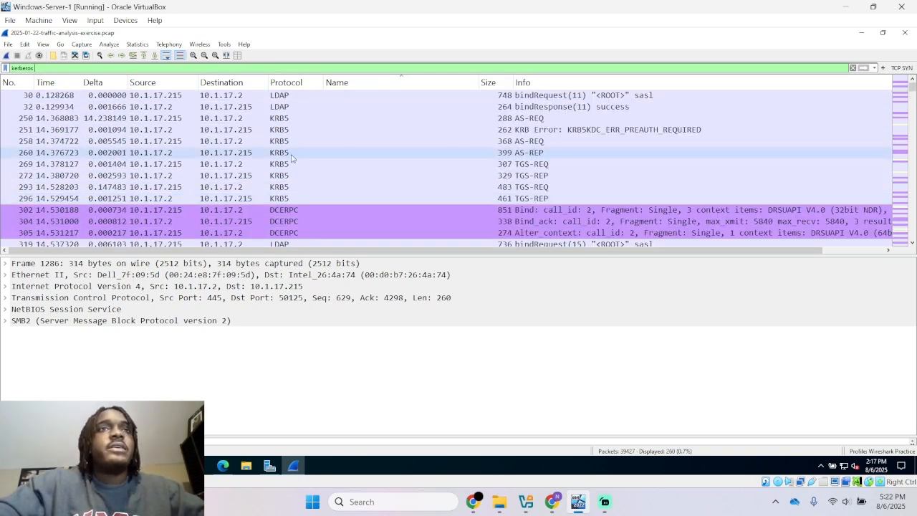
{"action": "left_click", "coordinate": [163, 120]}
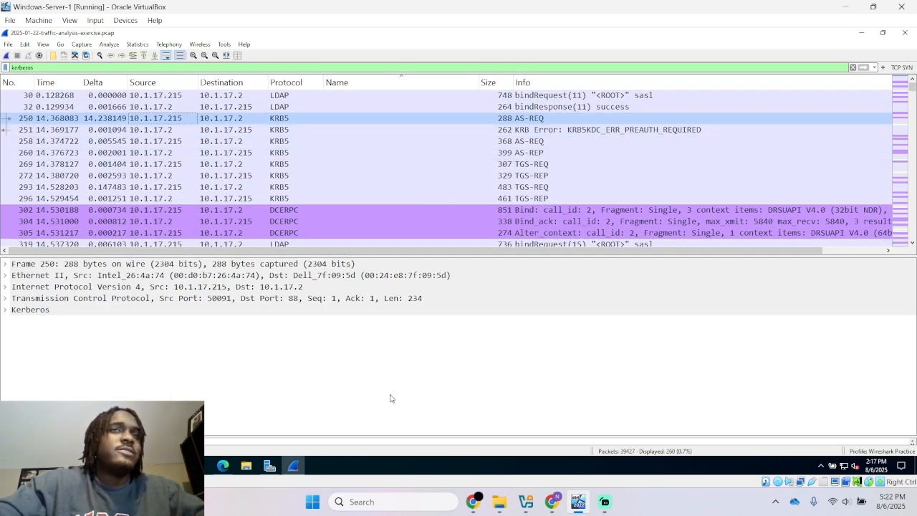
{"action": "left_click", "coordinate": [5, 310]}
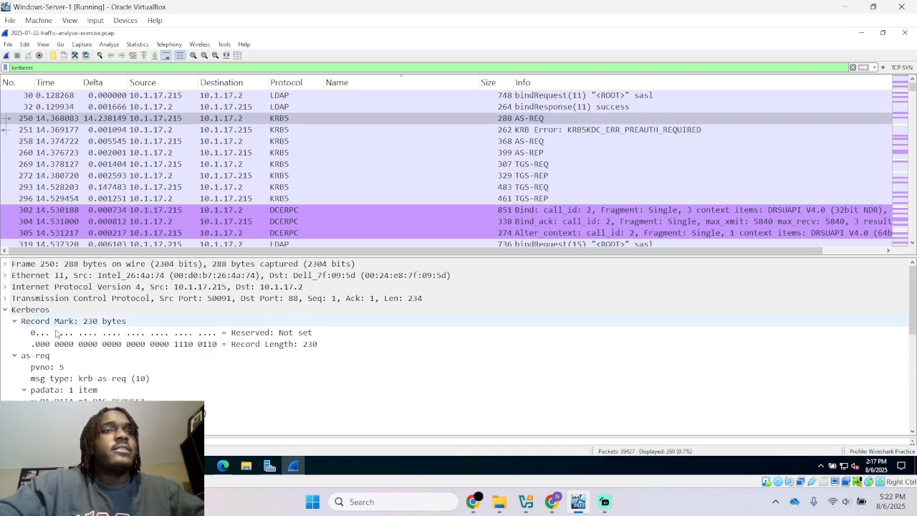
{"action": "scroll", "coordinate": [129, 329], "scroll_direction": "down", "scroll_amount": 1}
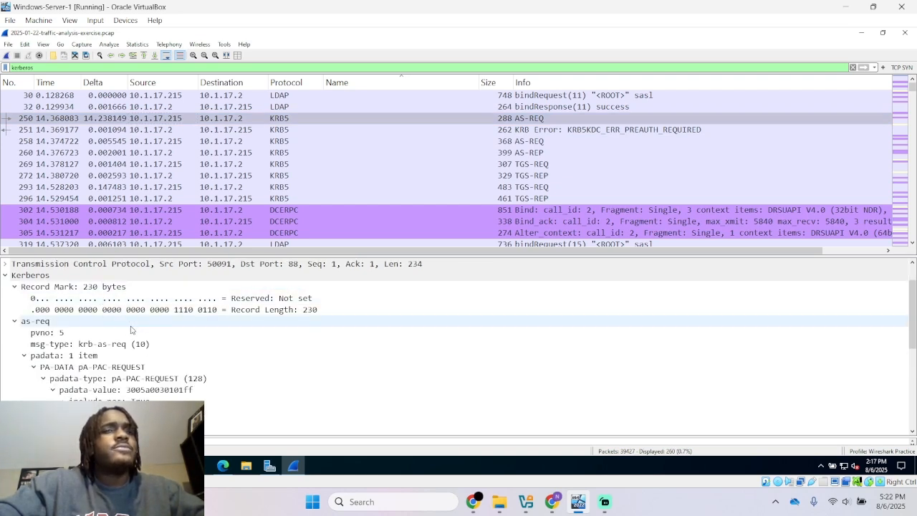
{"action": "scroll", "coordinate": [132, 330], "scroll_direction": "down", "scroll_amount": 3}
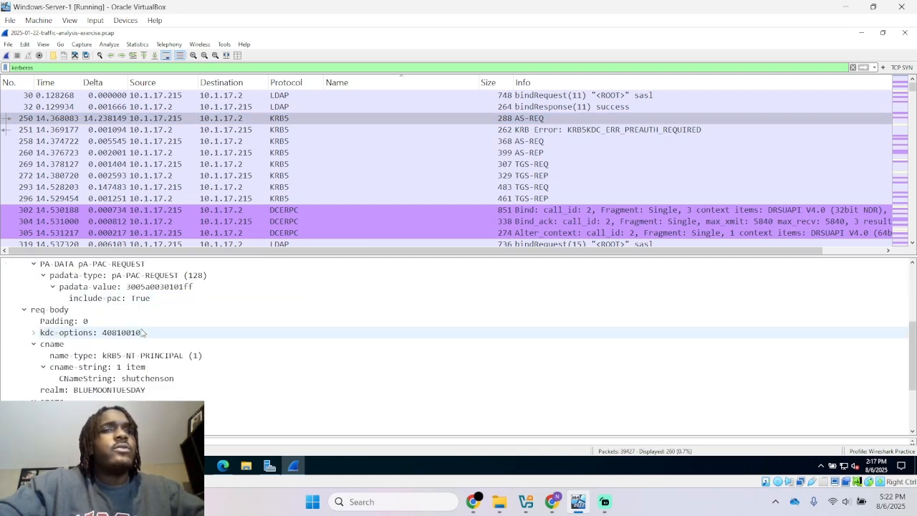
{"action": "scroll", "coordinate": [142, 332], "scroll_direction": "down", "scroll_amount": 1}
{"action": "scroll", "coordinate": [142, 332], "scroll_direction": "down", "scroll_amount": 1}
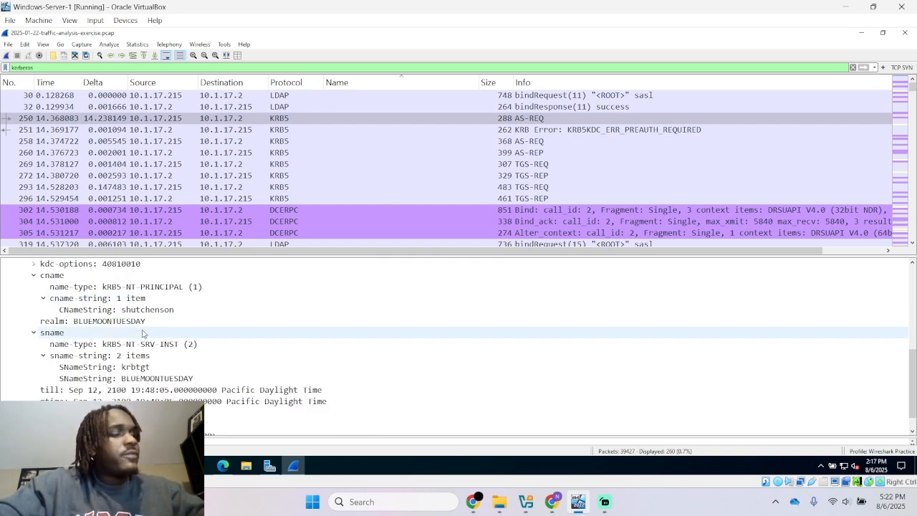
{"action": "scroll", "coordinate": [142, 333], "scroll_direction": "down", "scroll_amount": 1}
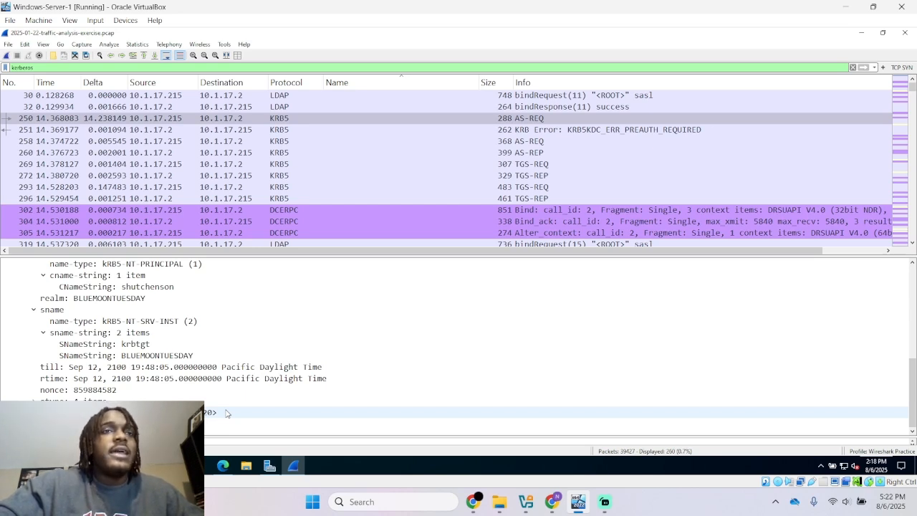
{"action": "scroll", "coordinate": [148, 300], "scroll_direction": "up", "scroll_amount": 1}
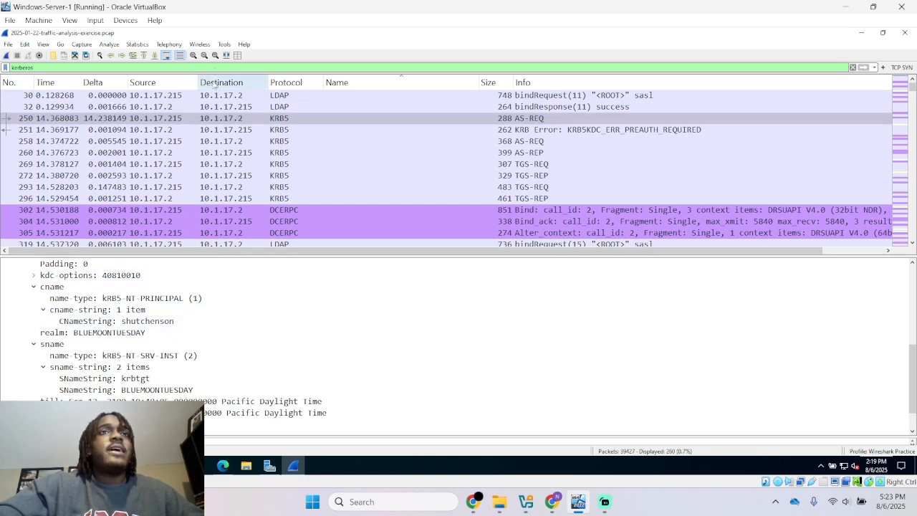
- Clear the kerberos display filter and show all packets in the capture
{"action": "left_click", "coordinate": [65, 70]}
{"action": "left_click_drag", "start_coordinate": [65, 71], "coordinate": [7, 71]}
{"action": "key", "text": "BackSpace"}
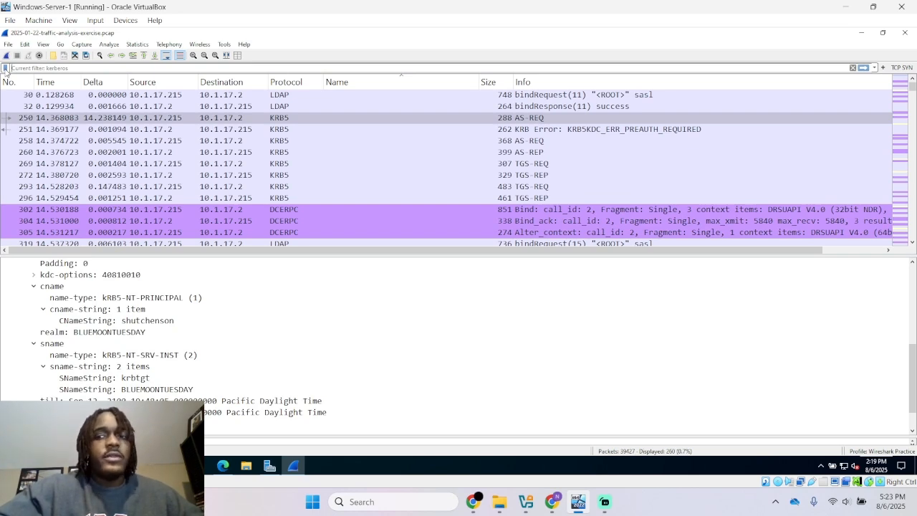
{"action": "key", "text": "Return"}
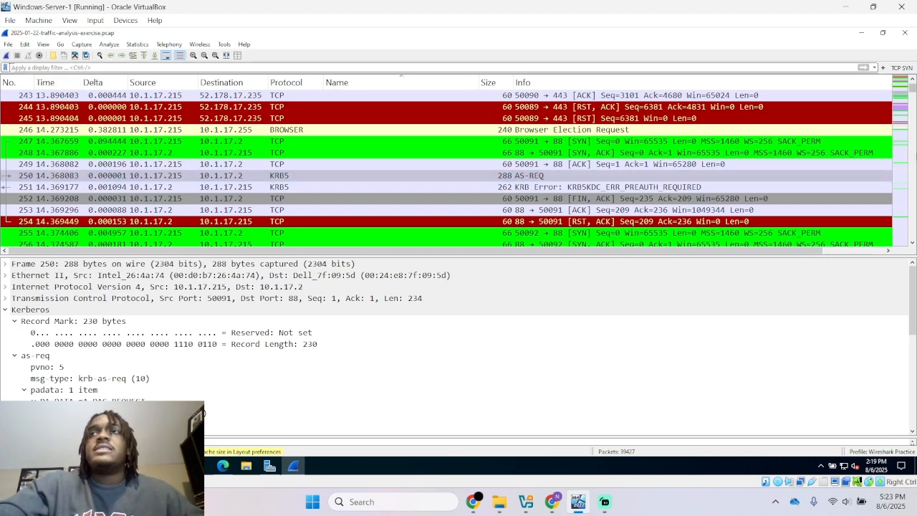
- Look through the unfiltered packet list, checking the traffic between 10.1.17.215 and external addresses
{"action": "scroll", "coordinate": [677, 143], "scroll_direction": "down", "scroll_amount": 10}
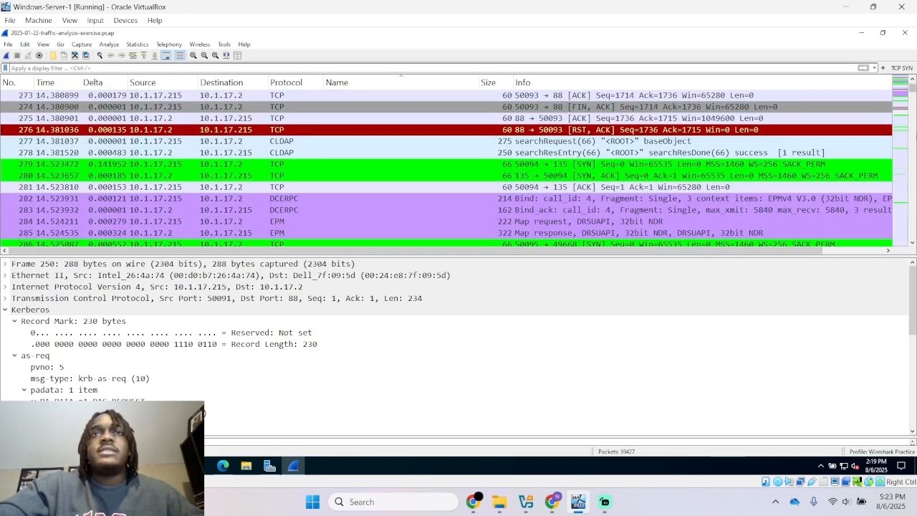
{"action": "left_click_drag", "start_coordinate": [912, 91], "coordinate": [913, 100]}
{"action": "scroll", "coordinate": [559, 127], "scroll_direction": "down", "scroll_amount": 15}
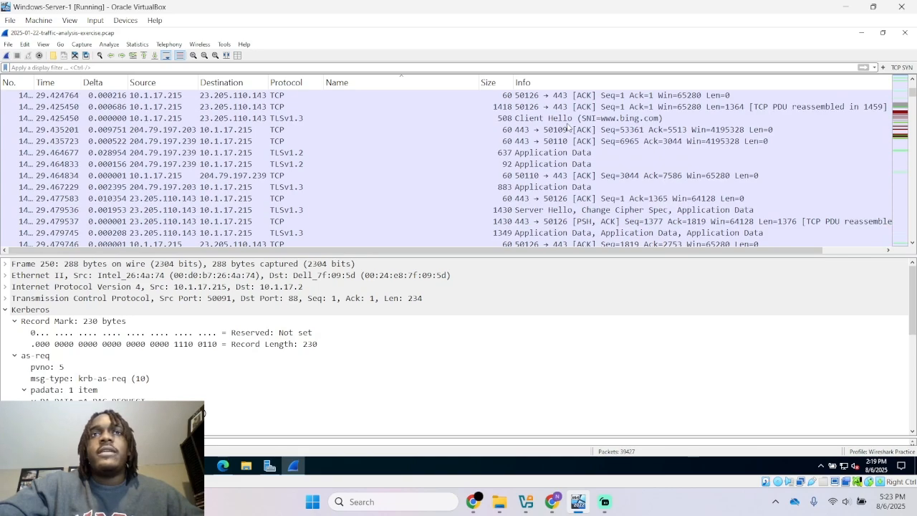
{"action": "scroll", "coordinate": [570, 125], "scroll_direction": "down", "scroll_amount": 10}
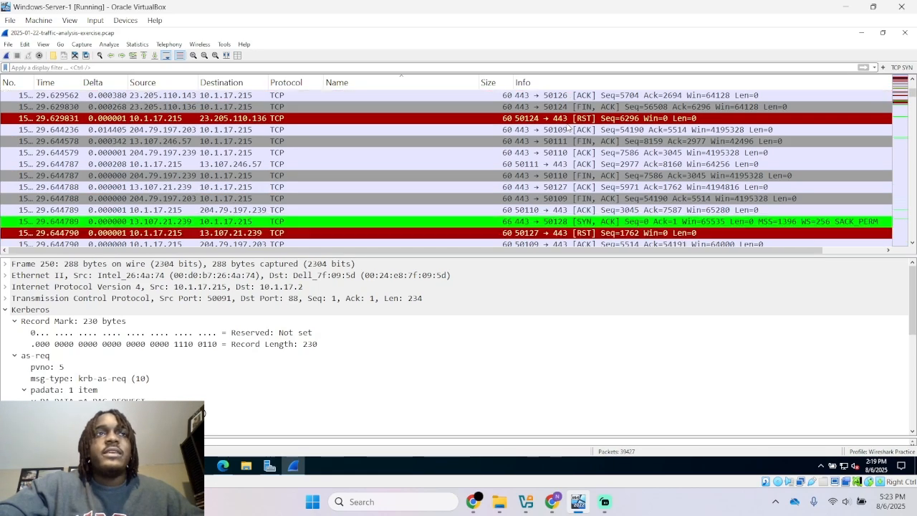
{"action": "scroll", "coordinate": [569, 126], "scroll_direction": "down", "scroll_amount": 10}
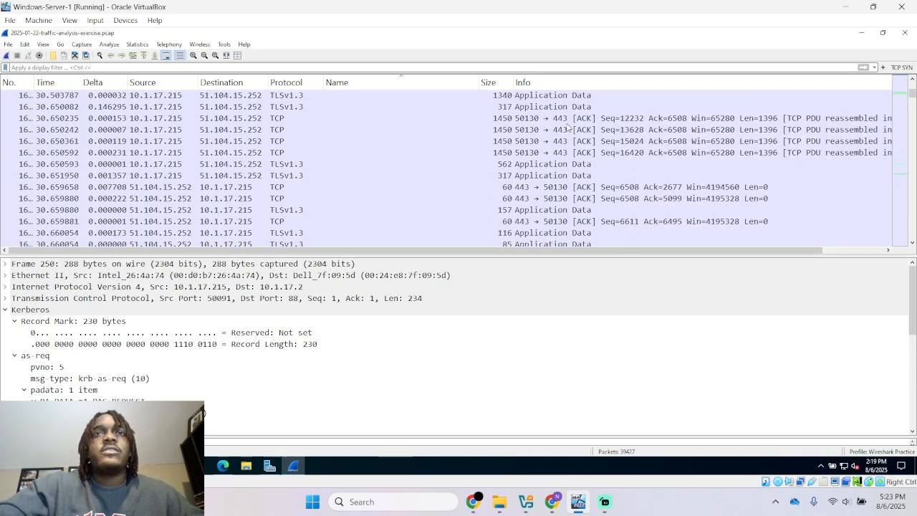
{"action": "scroll", "coordinate": [568, 126], "scroll_direction": "down", "scroll_amount": 10}
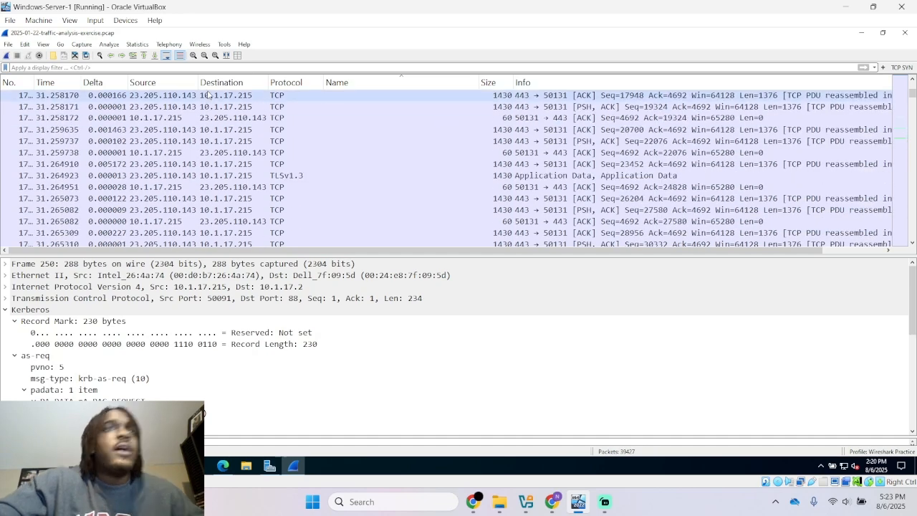
- Apply the display filter ip.src>= 10.0.0.0 && ip.src<= 10.255.255.255, reusing the earlier filter without its frame contains conditions
{"action": "left_click", "coordinate": [178, 68]}
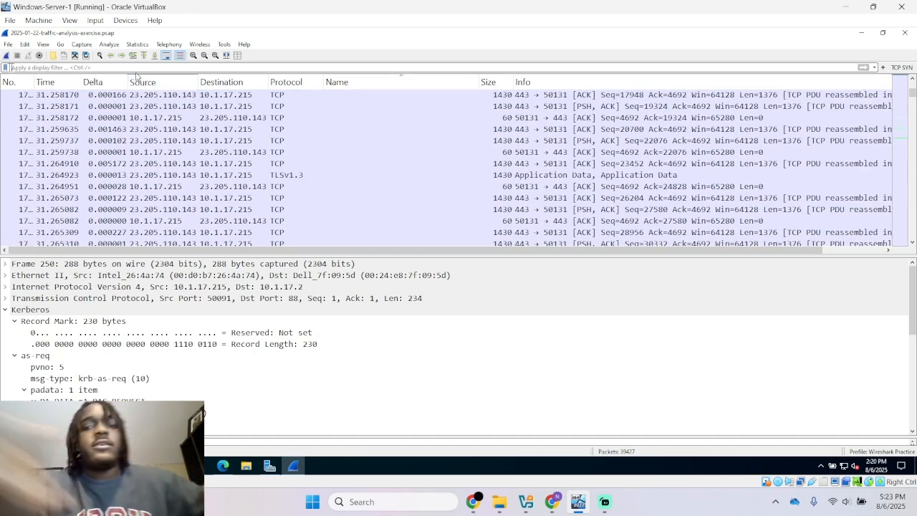
{"action": "type", "text": "ip"}
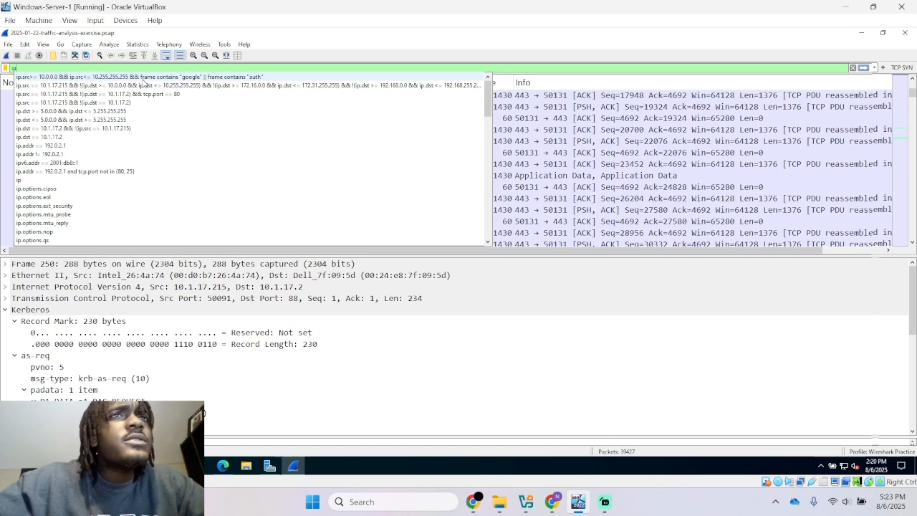
{"action": "left_click", "coordinate": [144, 81]}
{"action": "left_click_drag", "start_coordinate": [263, 69], "coordinate": [135, 69]}
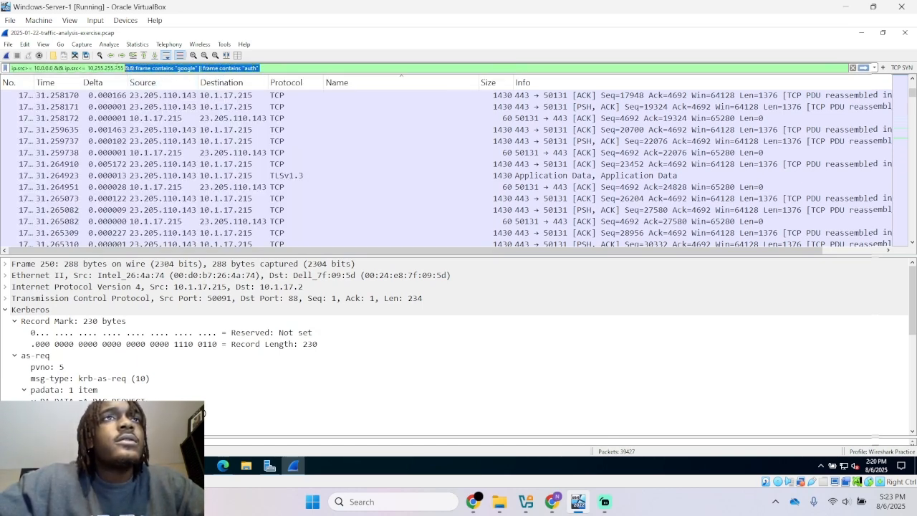
{"action": "key", "text": "BackSpace"}
{"action": "key", "text": "Return"}
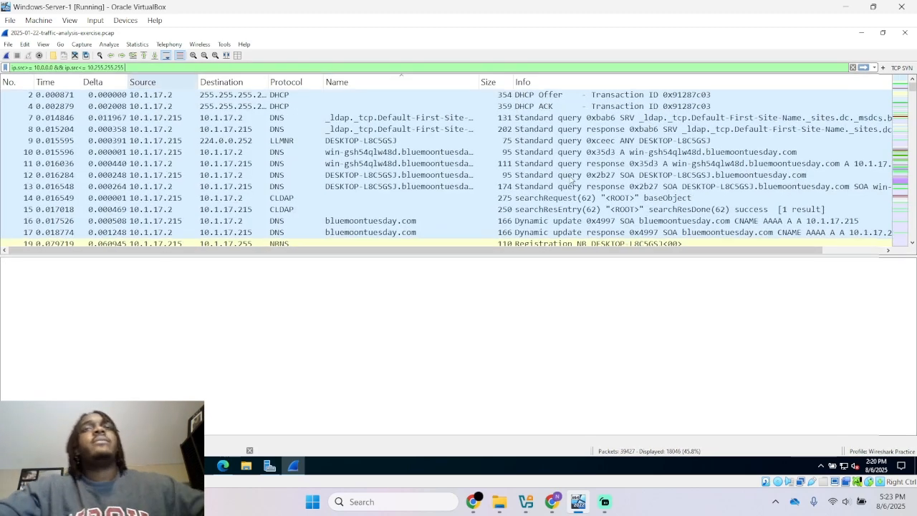
- Look through the packets sent from internal 10.x.x.x sources for suspicious DNS names and external destinations
{"action": "scroll", "coordinate": [430, 151], "scroll_direction": "down", "scroll_amount": 9}
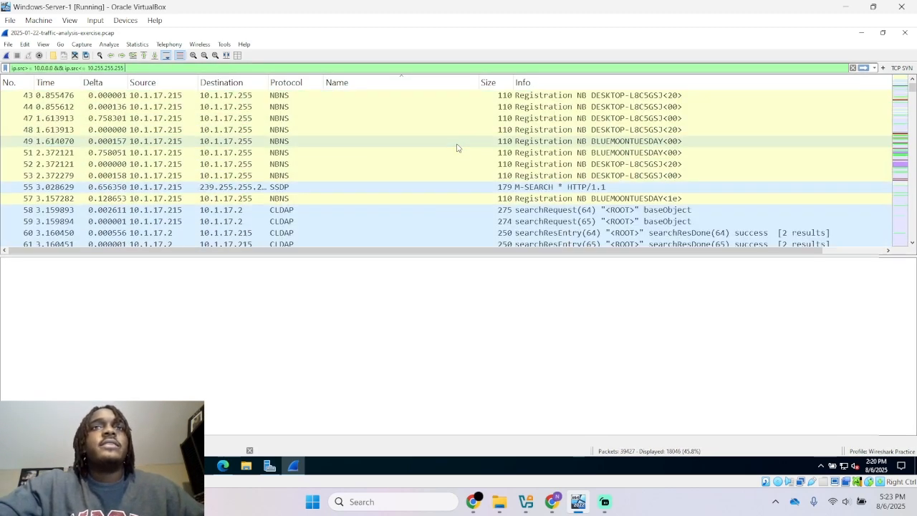
{"action": "scroll", "coordinate": [458, 148], "scroll_direction": "down", "scroll_amount": 10}
{"action": "scroll", "coordinate": [464, 147], "scroll_direction": "down", "scroll_amount": 12}
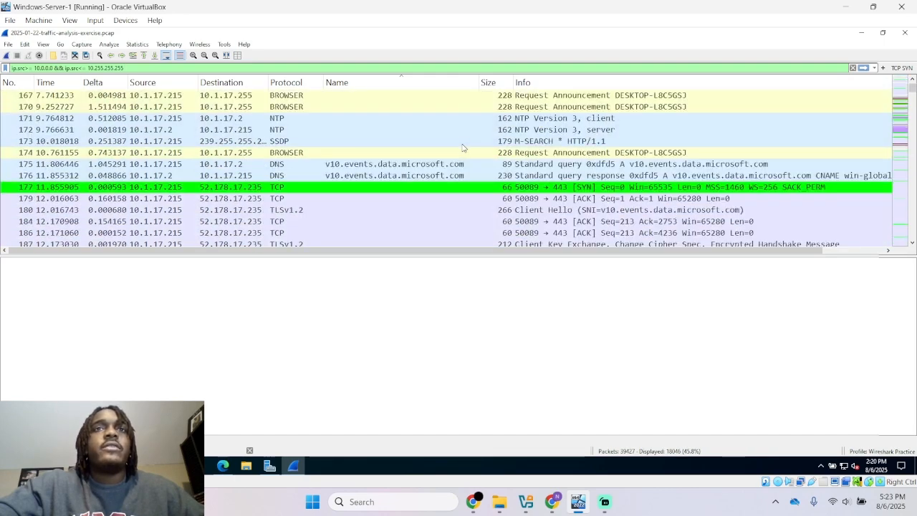
{"action": "scroll", "coordinate": [462, 148], "scroll_direction": "down", "scroll_amount": 14}
{"action": "left_click", "coordinate": [462, 148]}
{"action": "scroll", "coordinate": [462, 148], "scroll_direction": "down", "scroll_amount": 2}
{"action": "scroll", "coordinate": [463, 148], "scroll_direction": "down", "scroll_amount": 13}
{"action": "scroll", "coordinate": [466, 147], "scroll_direction": "down", "scroll_amount": 20}
{"action": "scroll", "coordinate": [465, 149], "scroll_direction": "down", "scroll_amount": 20}
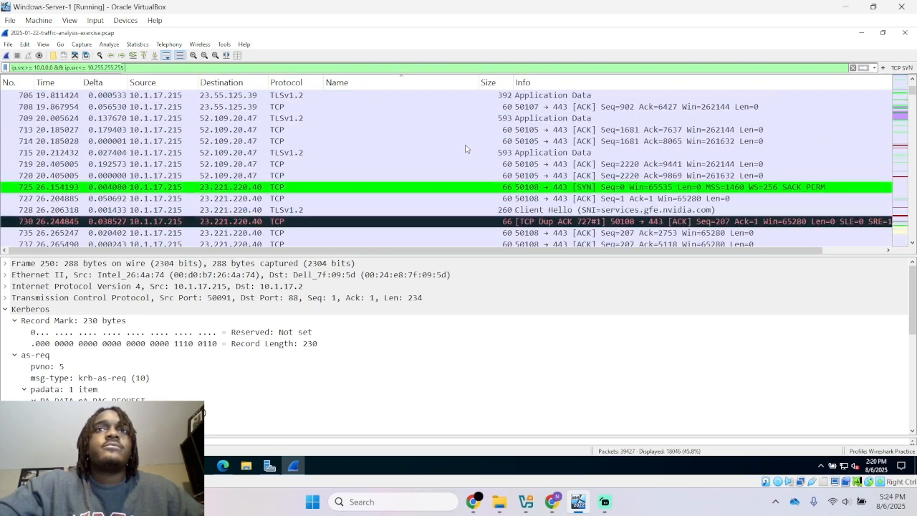
{"action": "scroll", "coordinate": [465, 149], "scroll_direction": "down", "scroll_amount": 20}
{"action": "scroll", "coordinate": [465, 150], "scroll_direction": "down", "scroll_amount": 20}
{"action": "scroll", "coordinate": [465, 149], "scroll_direction": "down", "scroll_amount": 20}
{"action": "scroll", "coordinate": [465, 149], "scroll_direction": "down", "scroll_amount": 20}
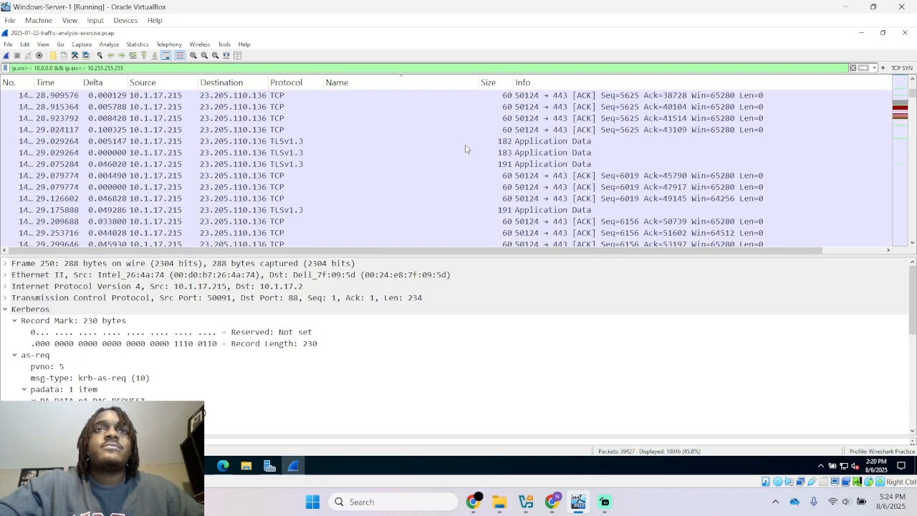
{"action": "scroll", "coordinate": [465, 149], "scroll_direction": "down", "scroll_amount": 20}
{"action": "scroll", "coordinate": [465, 149], "scroll_direction": "down", "scroll_amount": 20}
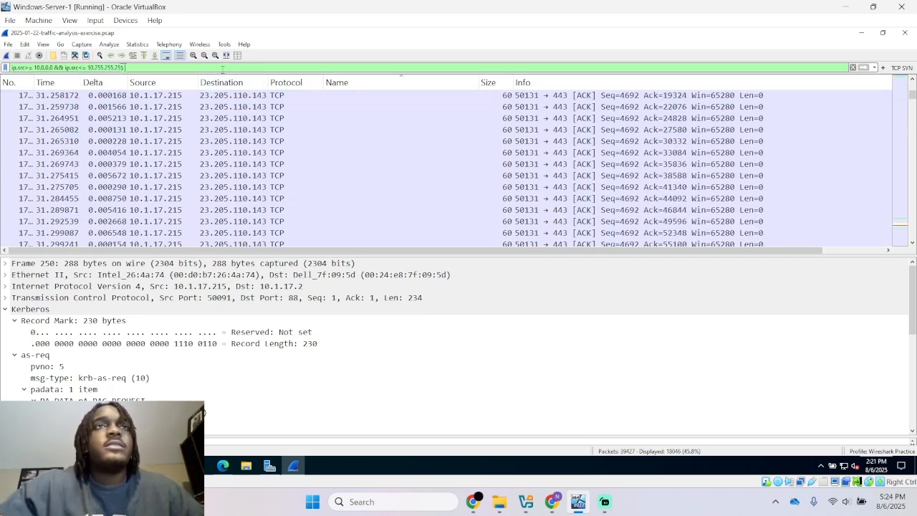
- Extend the internal-source display filter with && frame contains "auth" and apply it
{"action": "key", "text": "BackSpace"}
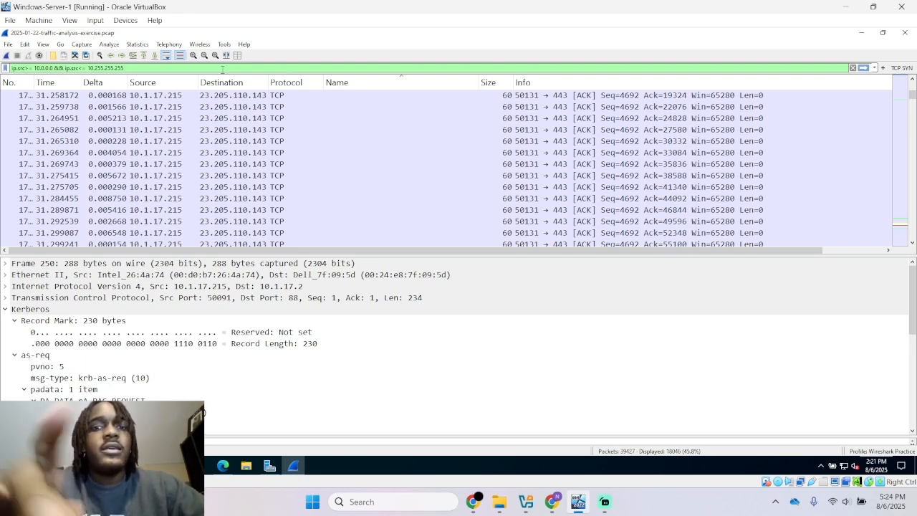
{"action": "type", "text": "&&"}
{"action": "type", "text": " fr"}
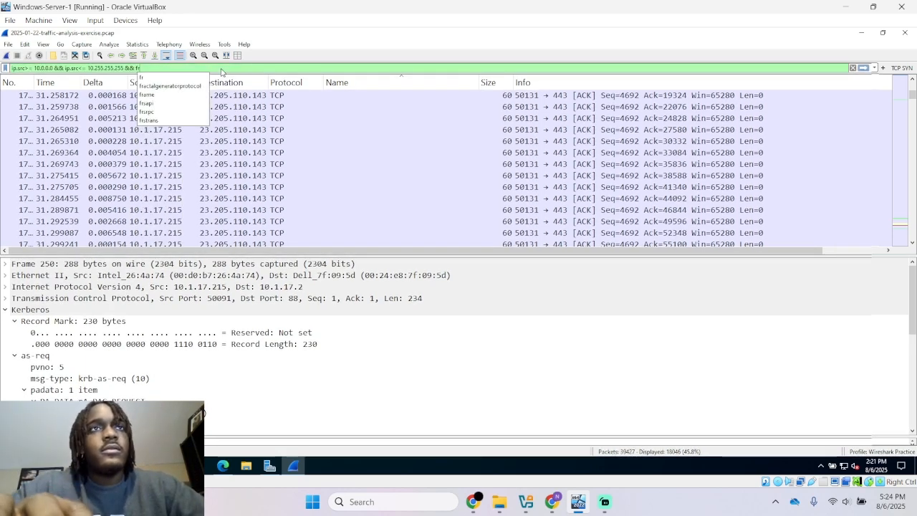
{"action": "type", "text": "ame contains"}
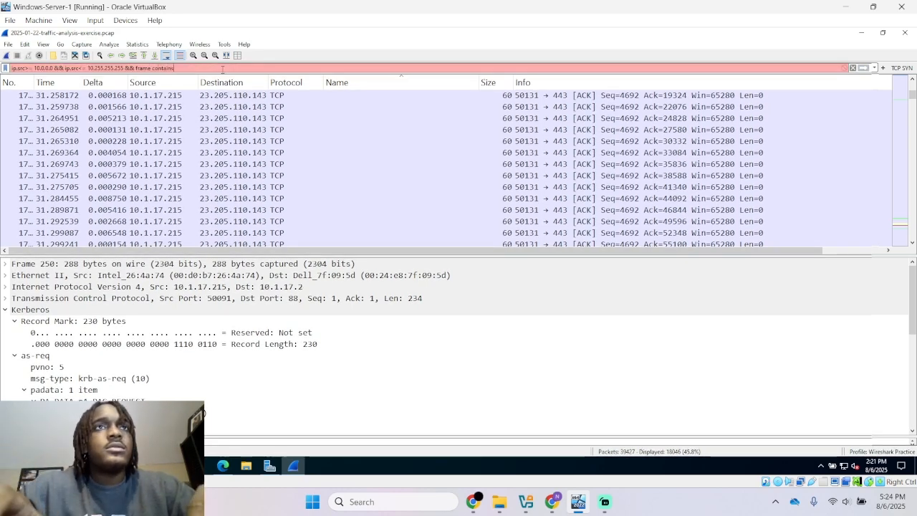
{"action": "type", "text": " \"auth"}
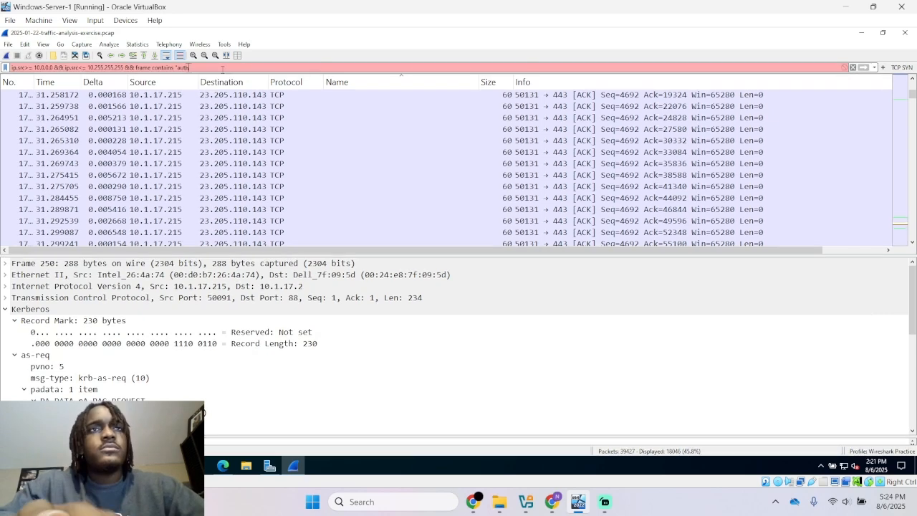
{"action": "type", "text": "\""}
{"action": "key", "text": "Return"}
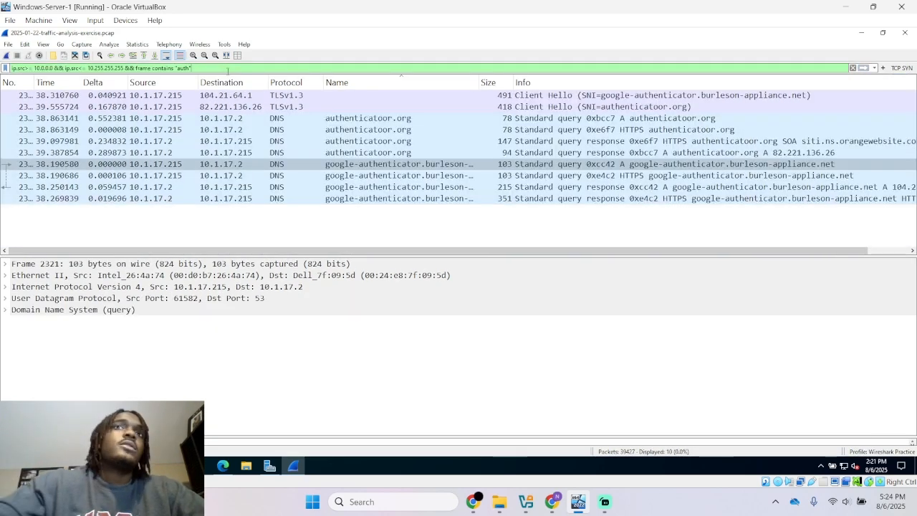
- Locate the first authenticatoor.org DNS query in the unfiltered capture and check the neighbouring packets involving 23.205.110.143 and 104.21.64.1
{"action": "left_click", "coordinate": [380, 118]}
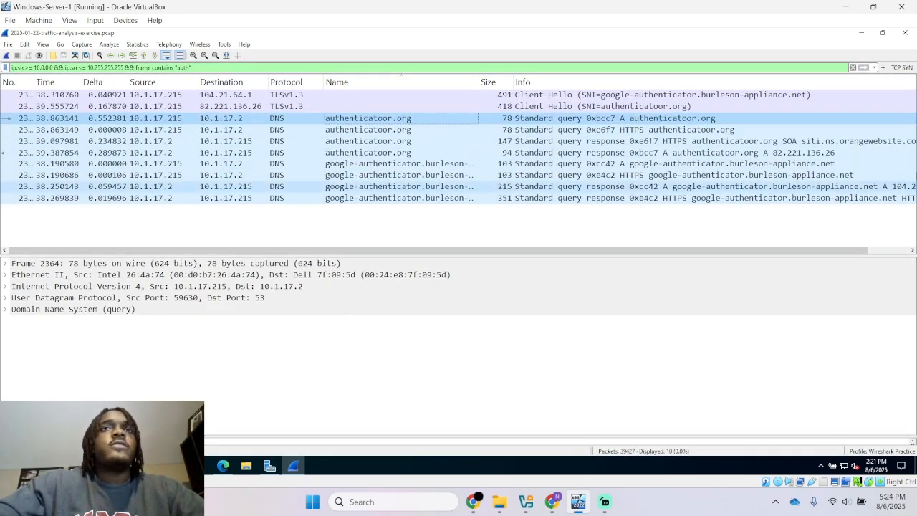
{"action": "left_click", "coordinate": [853, 67]}
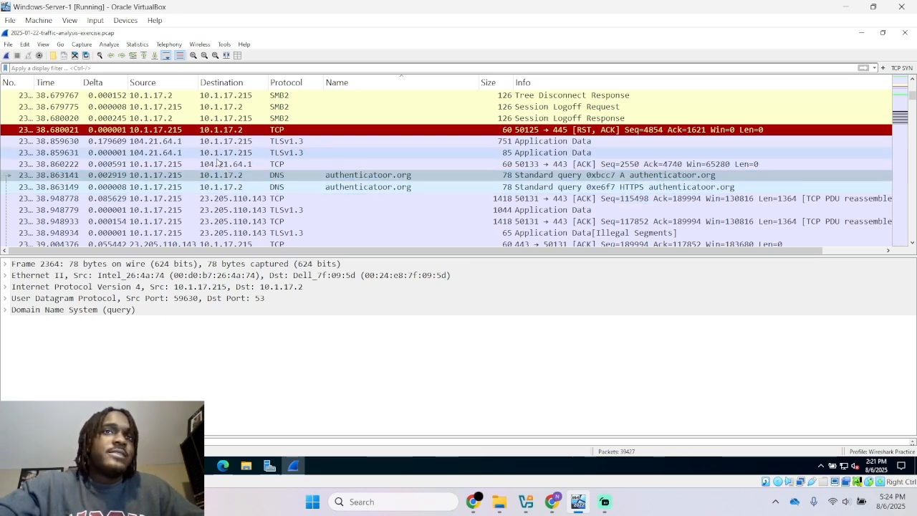
{"action": "left_click", "coordinate": [231, 198]}
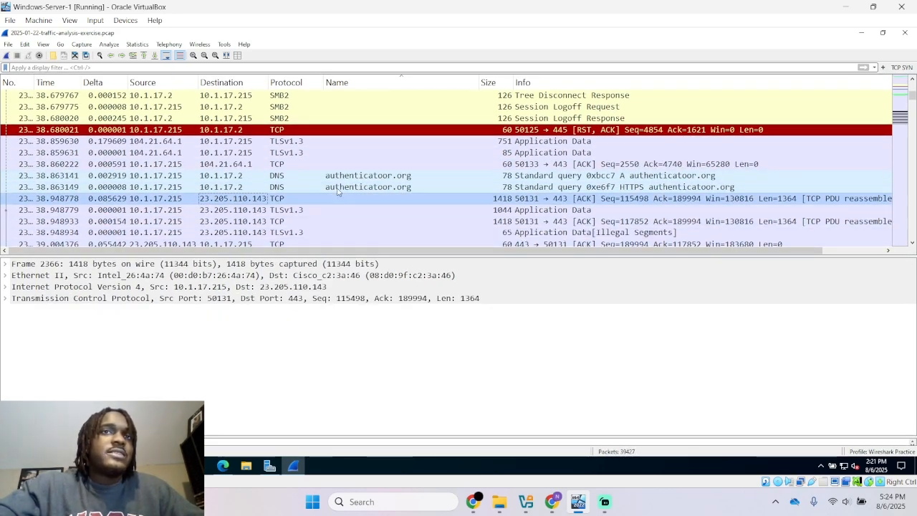
{"action": "left_click", "coordinate": [241, 153]}
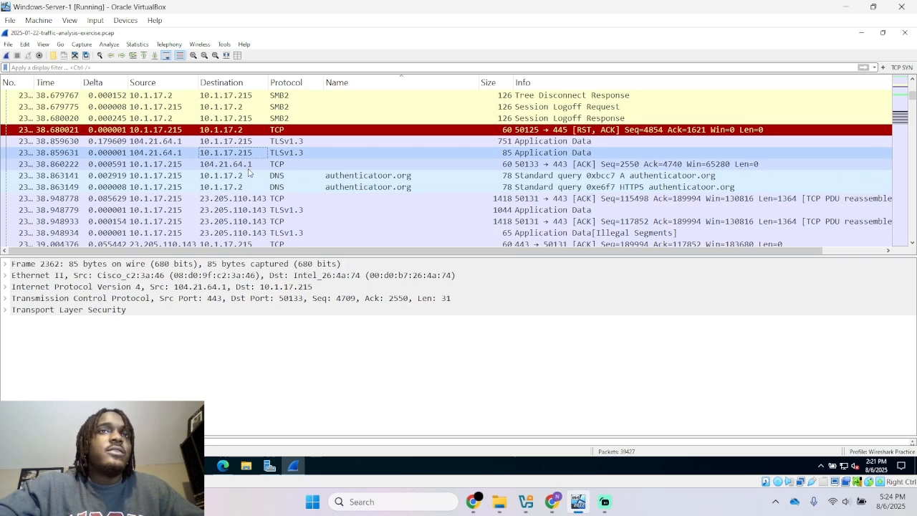
{"action": "left_click", "coordinate": [244, 164]}
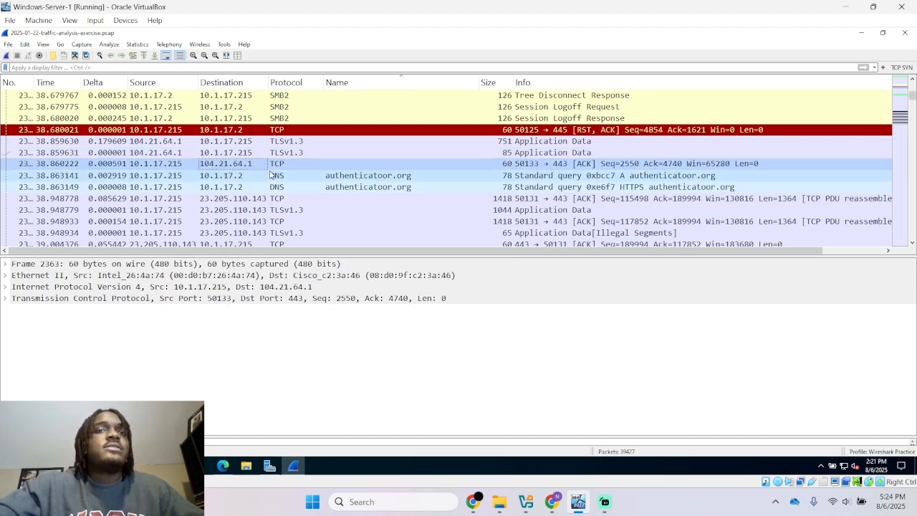
- Switch to Chrome, compare the VirusTotal reports for 104.21.64.1 and 23.205.110.143, and return to the Wireshark capture
{"action": "left_click", "coordinate": [470, 501]}
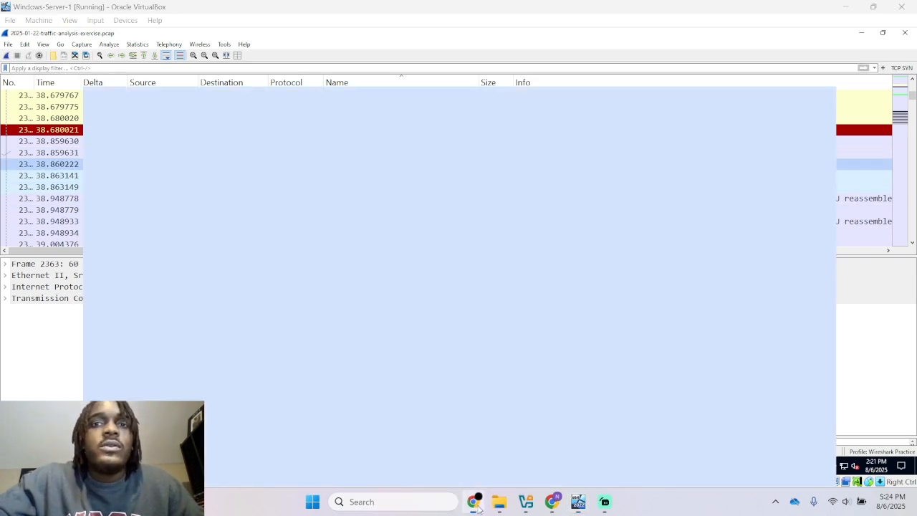
{"action": "left_click", "coordinate": [198, 24]}
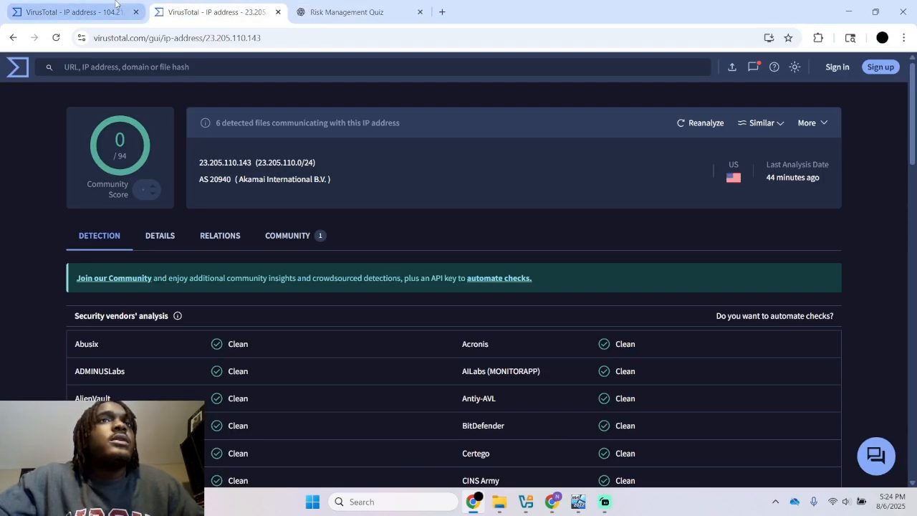
{"action": "left_click", "coordinate": [71, 12]}
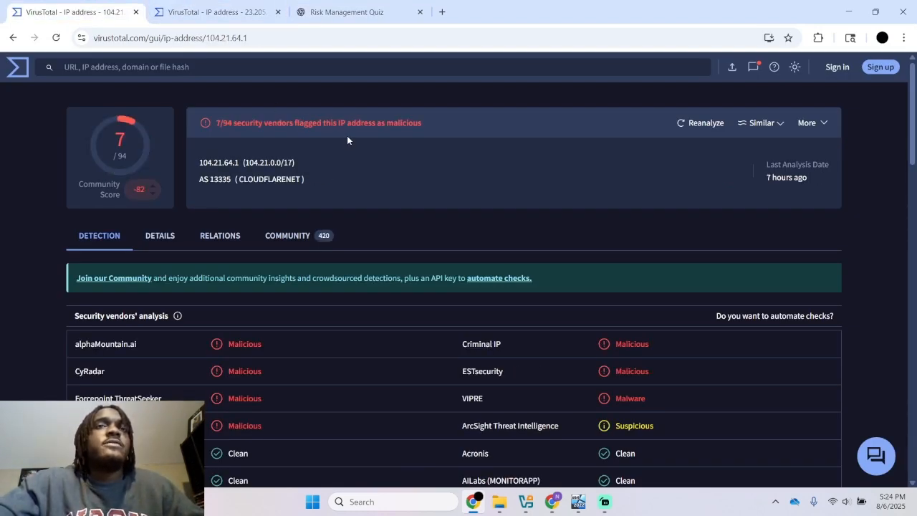
{"action": "left_click", "coordinate": [204, 8]}
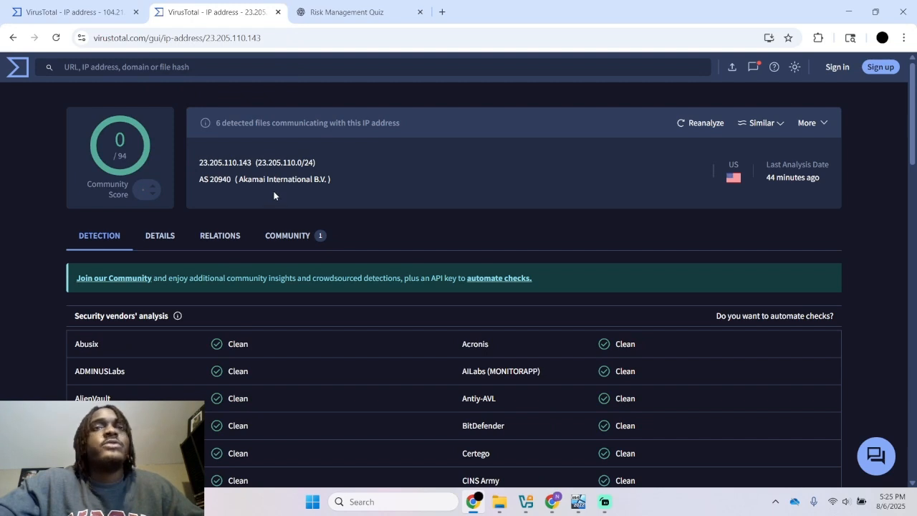
{"action": "left_click", "coordinate": [117, 6]}
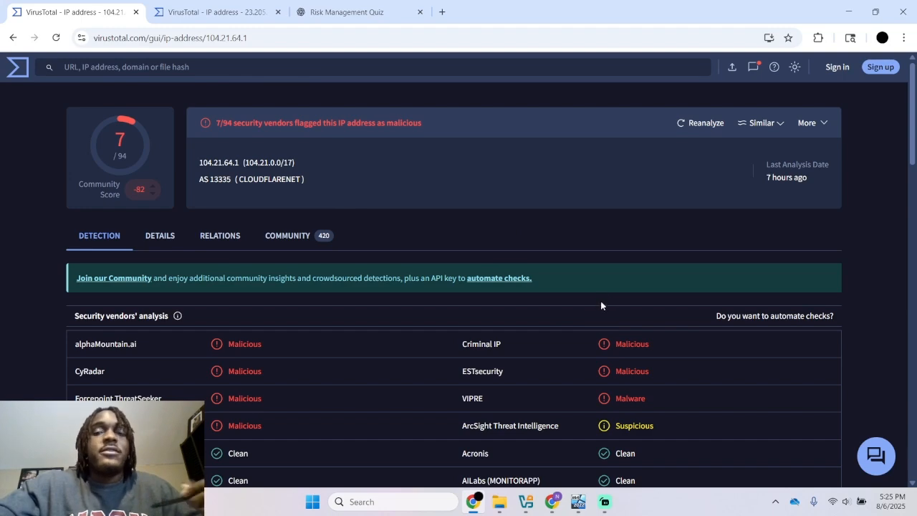
{"action": "left_click", "coordinate": [579, 502]}
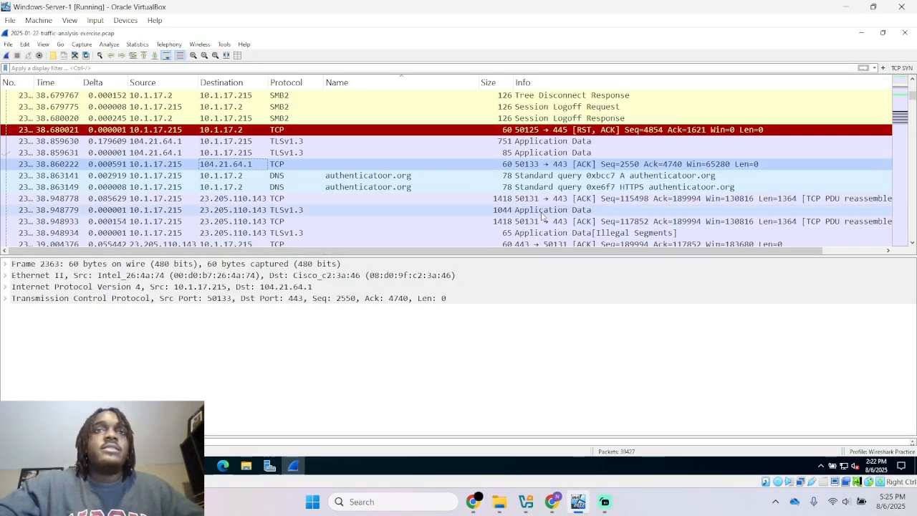